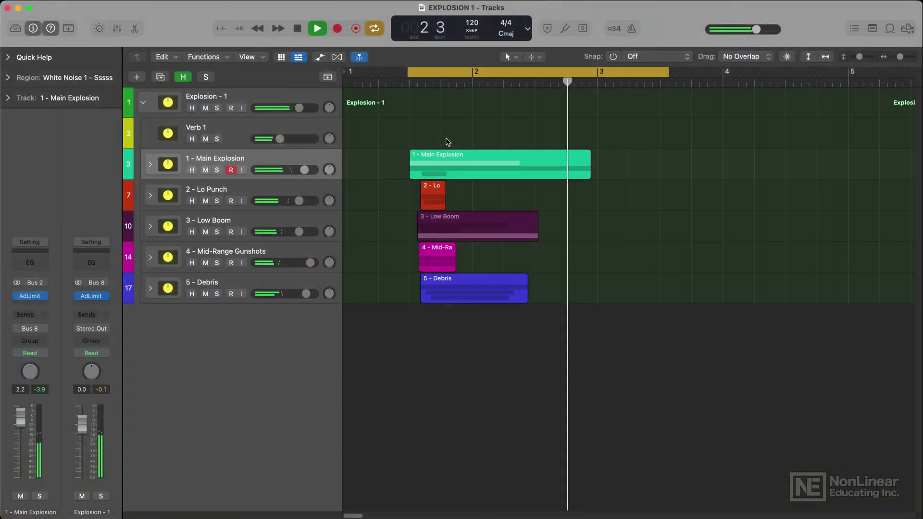
Step: Stop playback just past bar 3 and deselect the White Noise region
key(space)
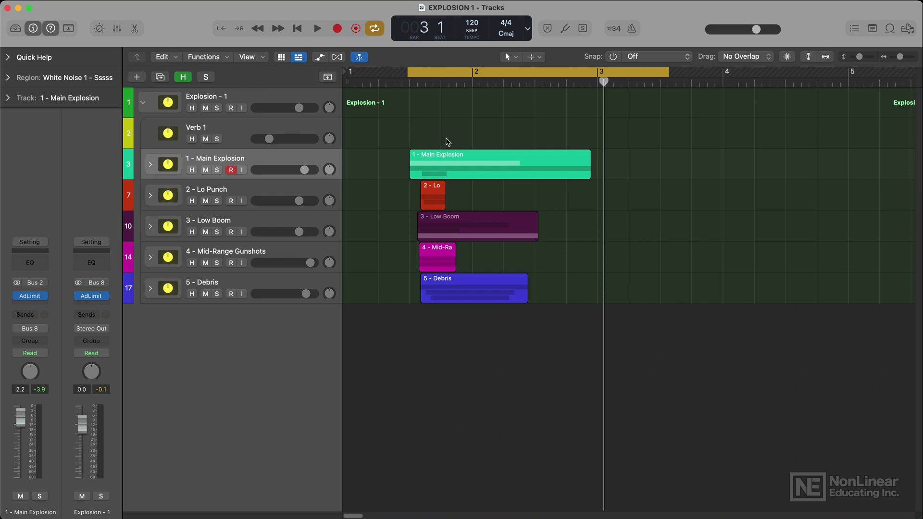
click(446, 137)
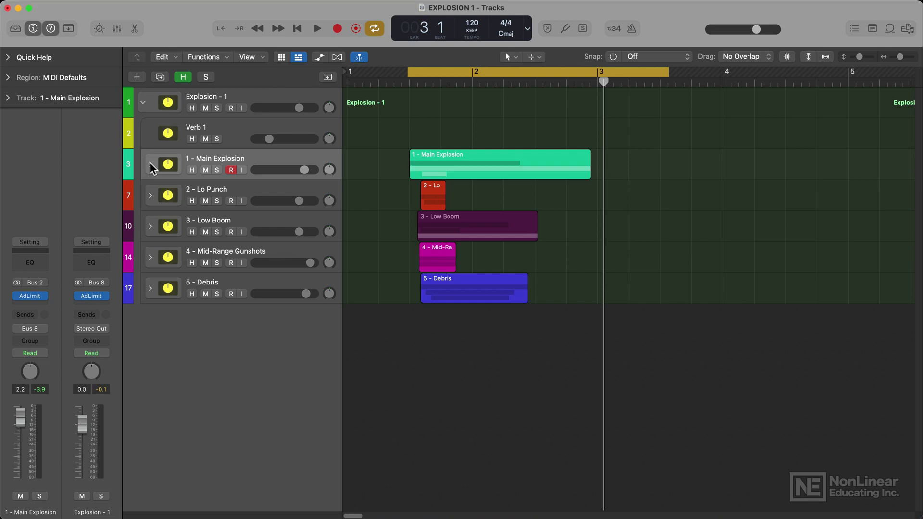
Step: Expand 1 - Main Explosion, select the Sssss - 1 layer and open its ES2 synth
click(150, 164)
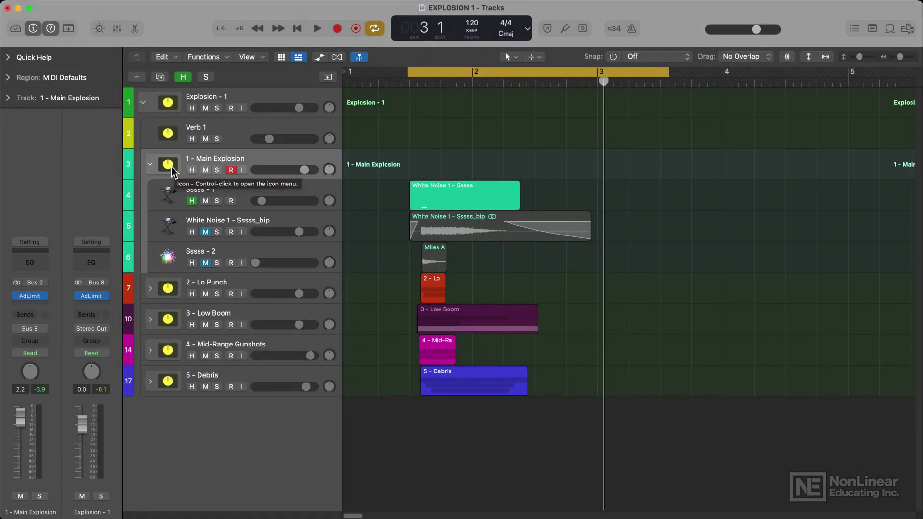
click(176, 193)
click(29, 247)
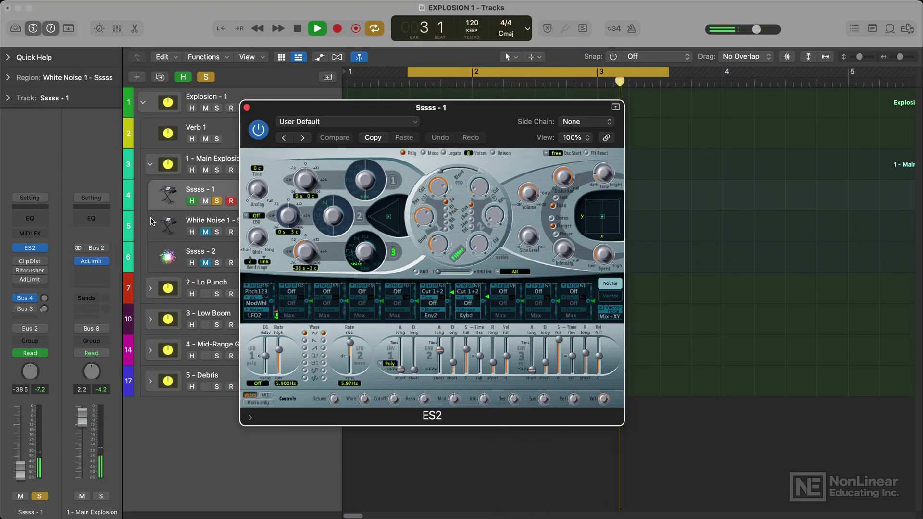
Step: Audition the Sssss - 1 layer and open its Clip Distortion effect
key(space)
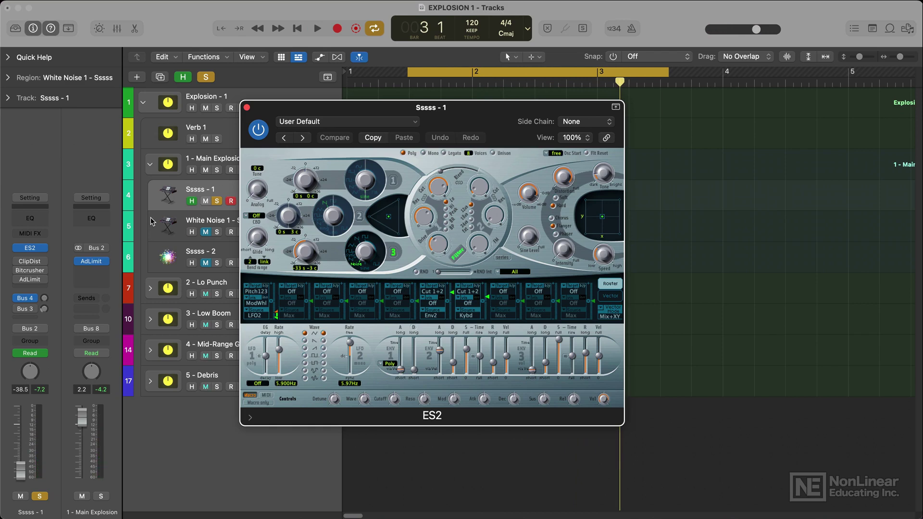
mouse_move(36, 261)
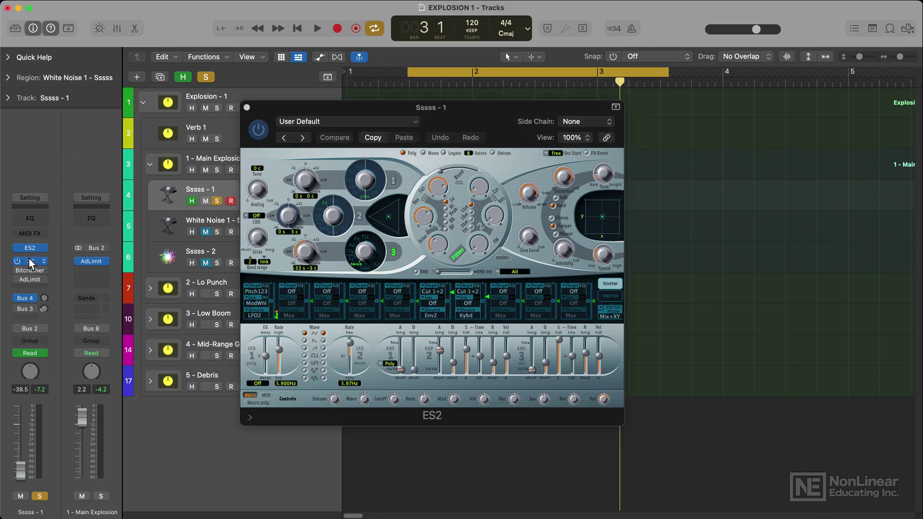
click(30, 260)
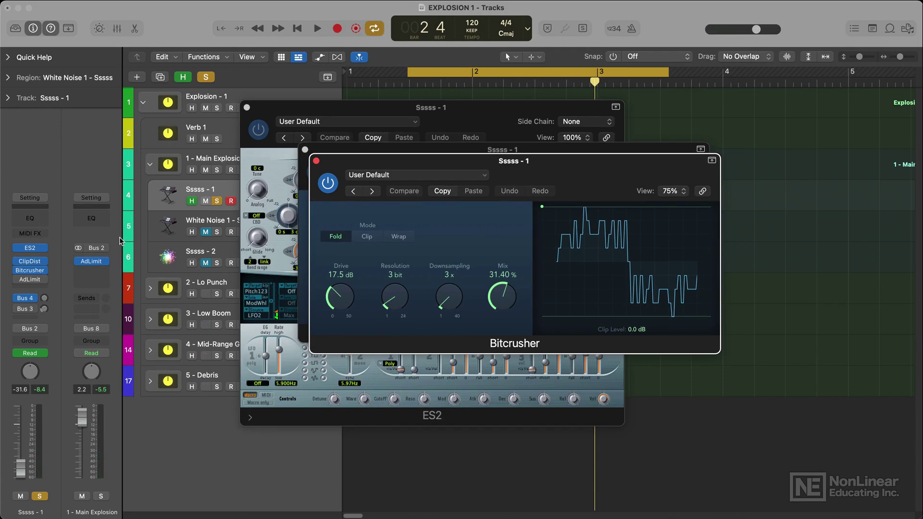
Step: Open the Adaptive Limiter on Sssss - 1 and audition the full effect chain
click(96, 252)
click(30, 280)
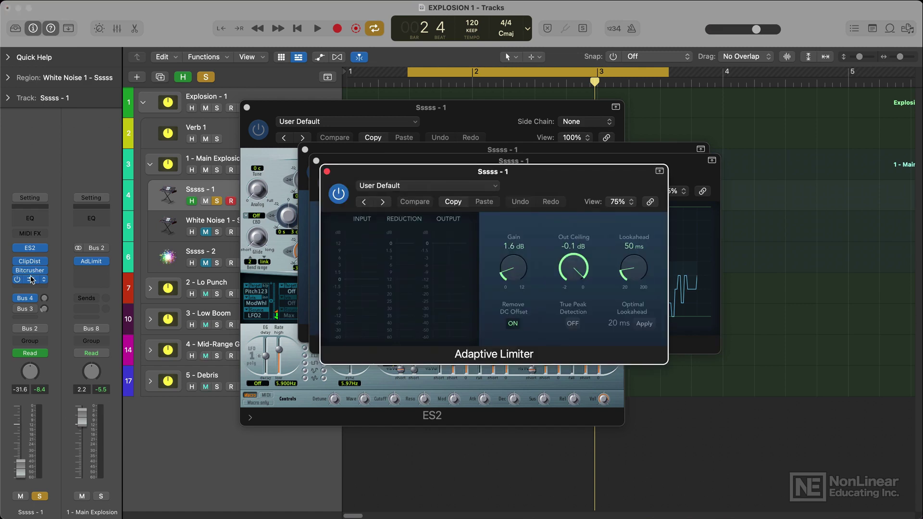
key(space)
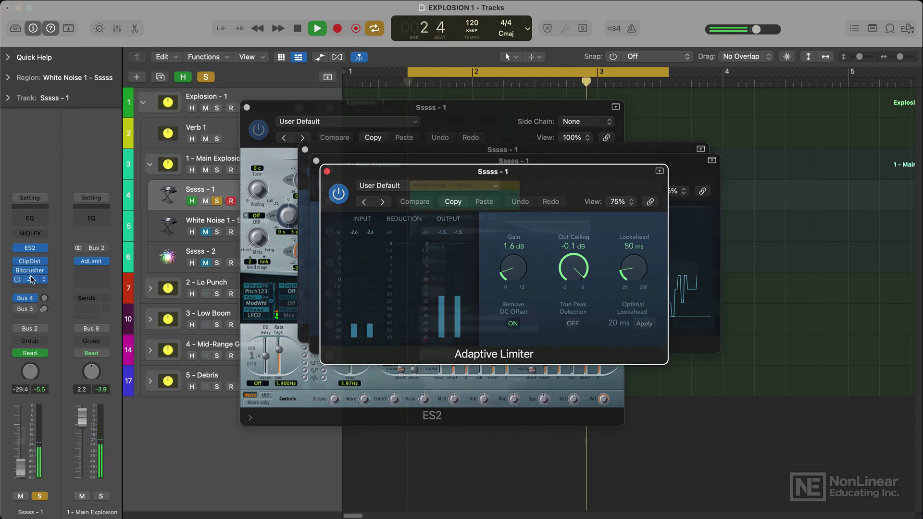
key(space)
Step: Close all plugin windows, then unsolo and mute the Sssss - 1 layer
key(v)
click(216, 201)
click(205, 201)
Step: Unmute the White Noise 1 - Sssss_bip and Sssss - 2 layers
click(207, 231)
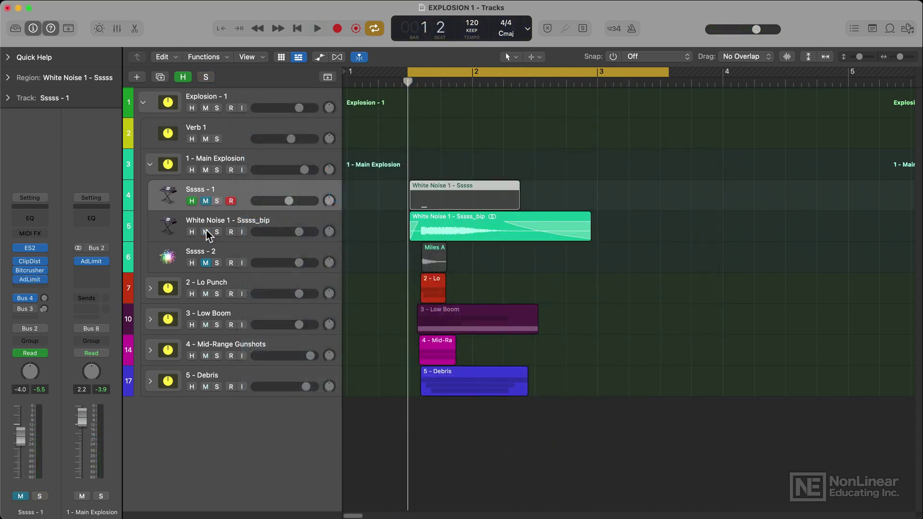
click(211, 253)
click(205, 263)
Step: Enlarge the Sssss - 2 track, zoom in, and play from bar 1 following the playhead
key(ctrl+z)
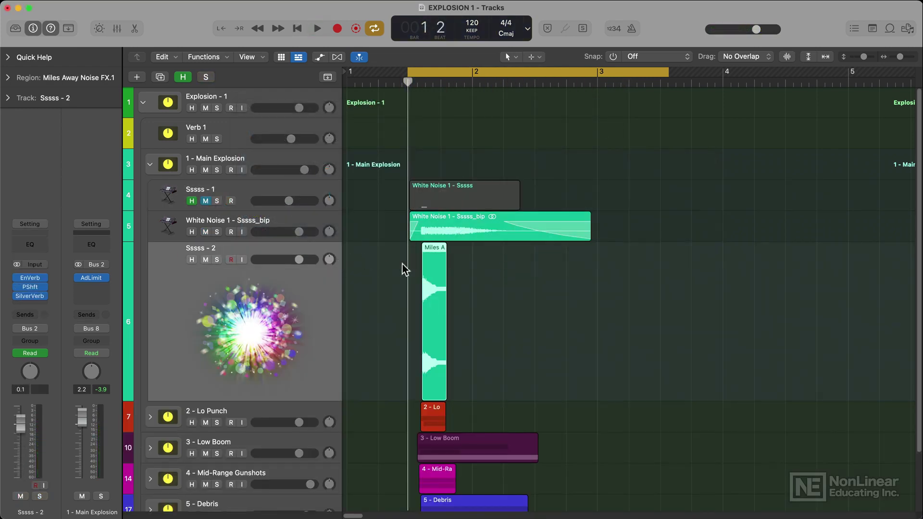
scroll(416, 252, up, 4)
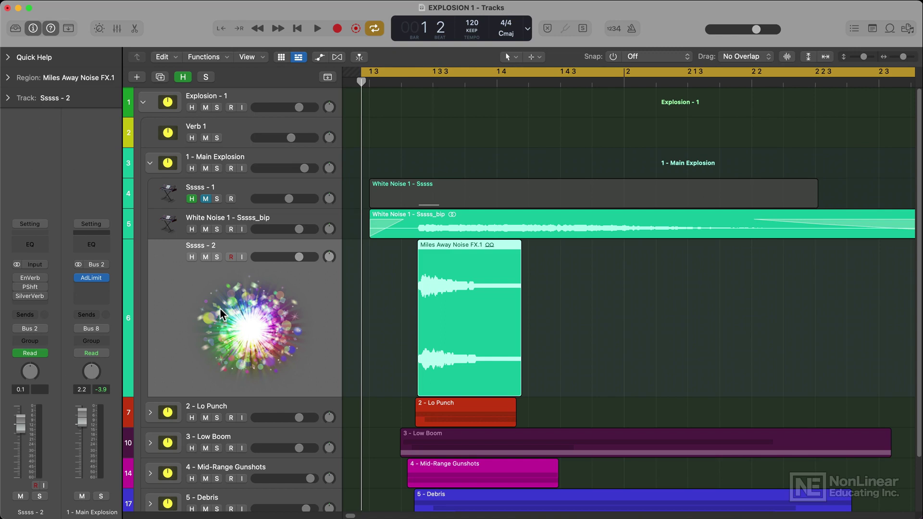
click(440, 342)
key(space)
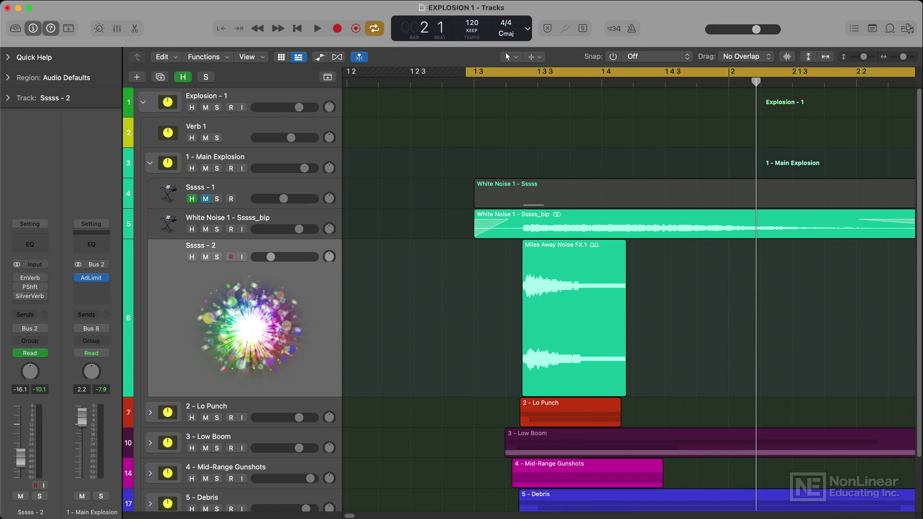
Step: Solo Sssss - 2 and audition its EnVerb reverb effect
key(s)
click(30, 276)
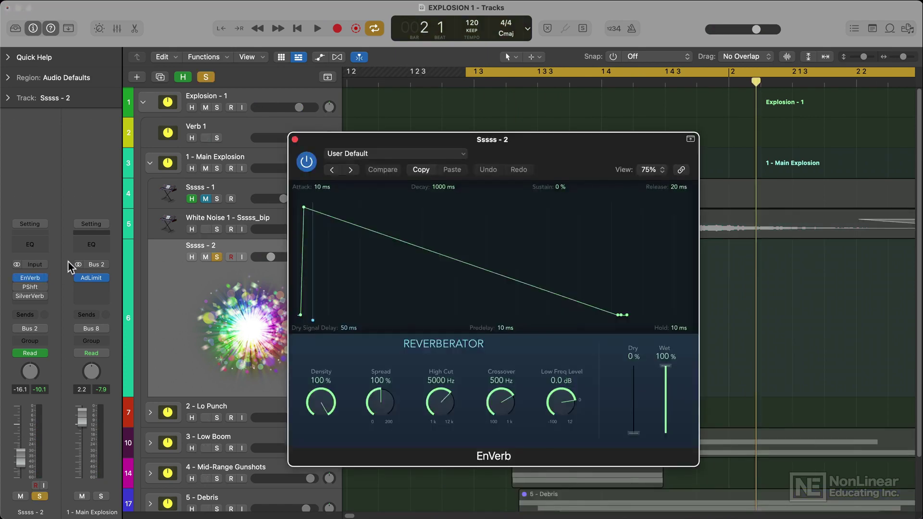
key(space)
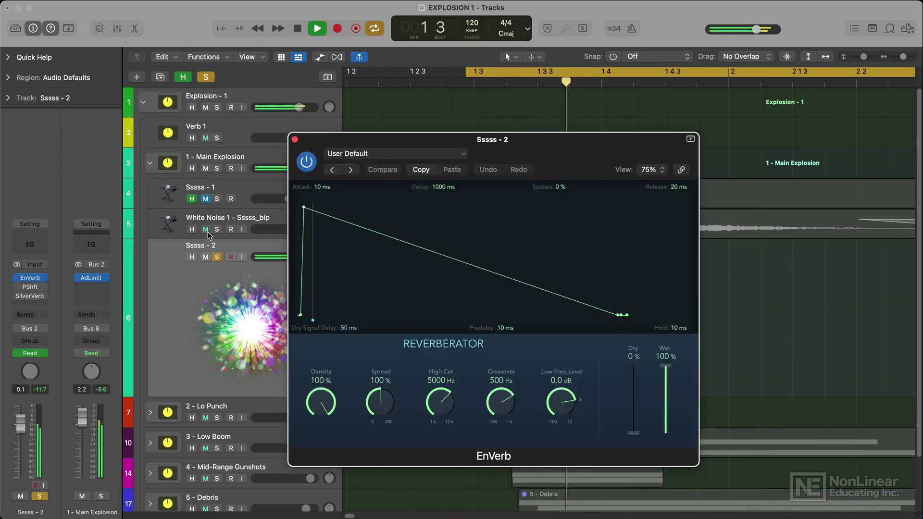
Step: Open the Pitch Shifter and SilverVerb effects on Sssss - 2 and play them
click(30, 285)
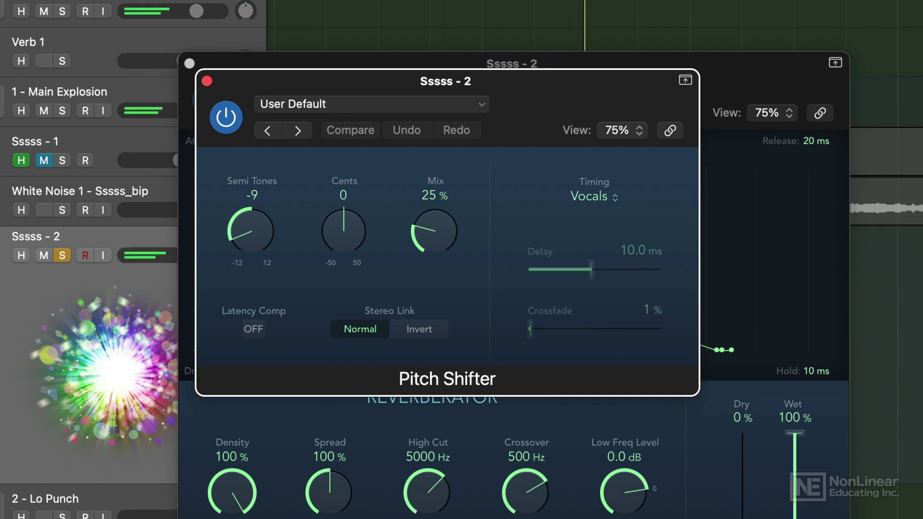
click(232, 223)
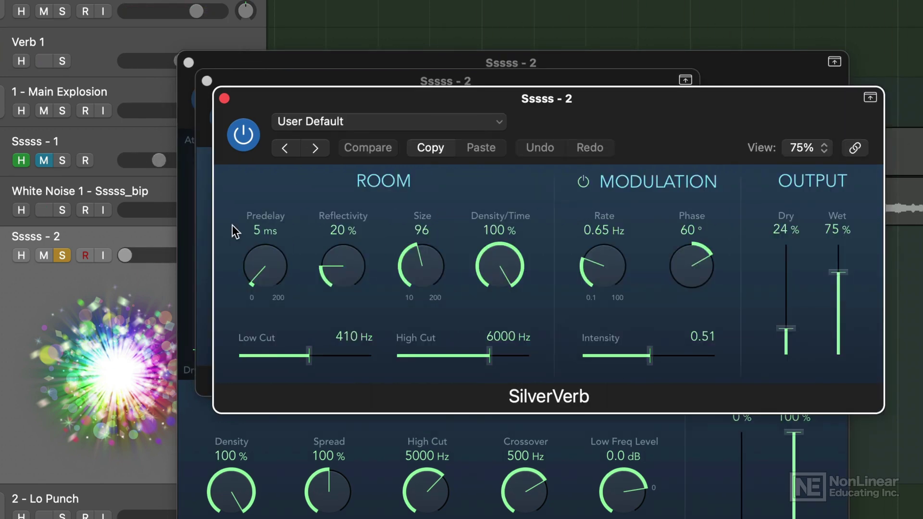
key(space)
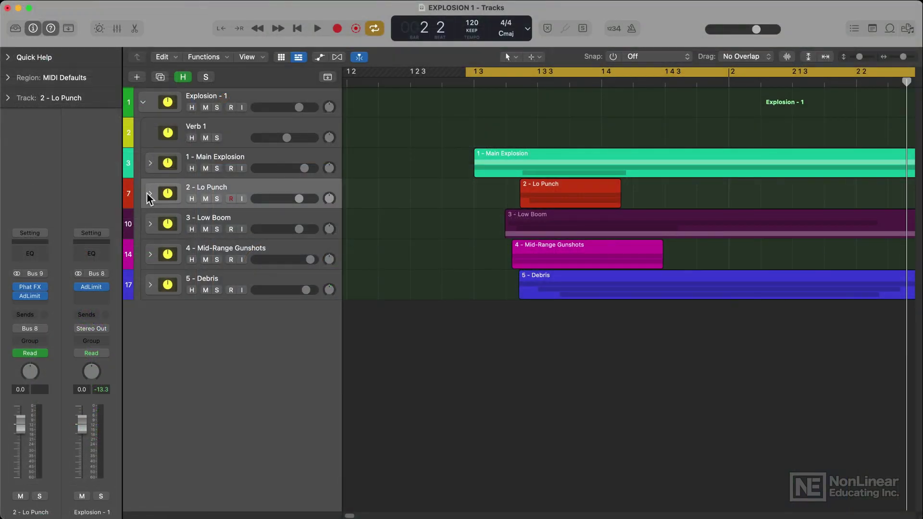
Step: Expand the Lo Punch stack and audition the Lo Punch - 1 layer soloed
click(149, 194)
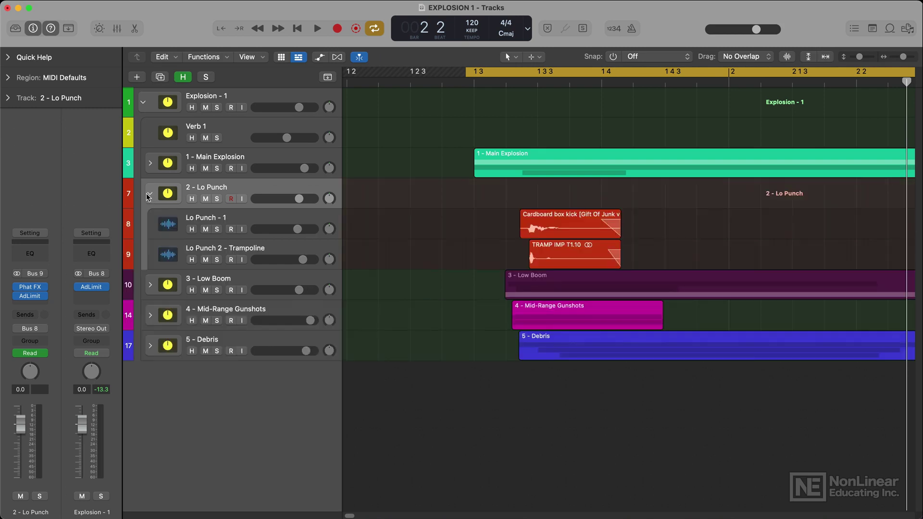
click(250, 217)
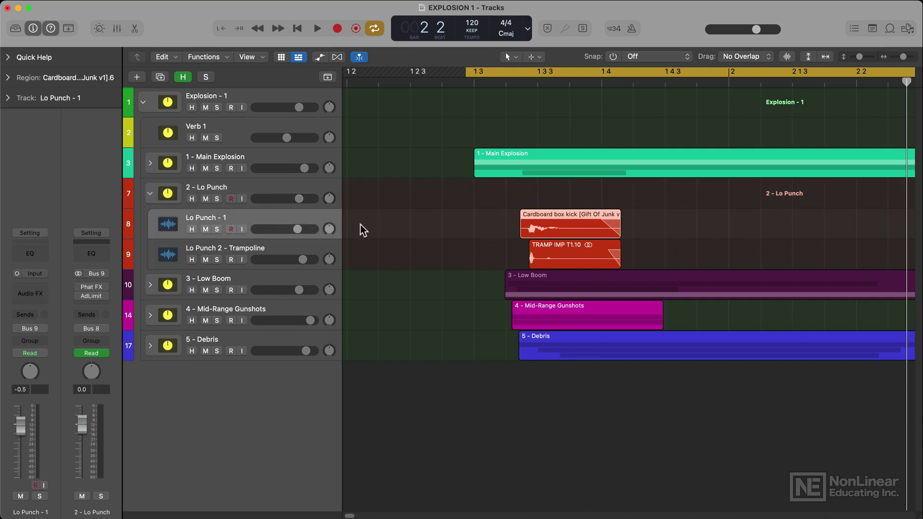
click(491, 240)
key(s)
key(space)
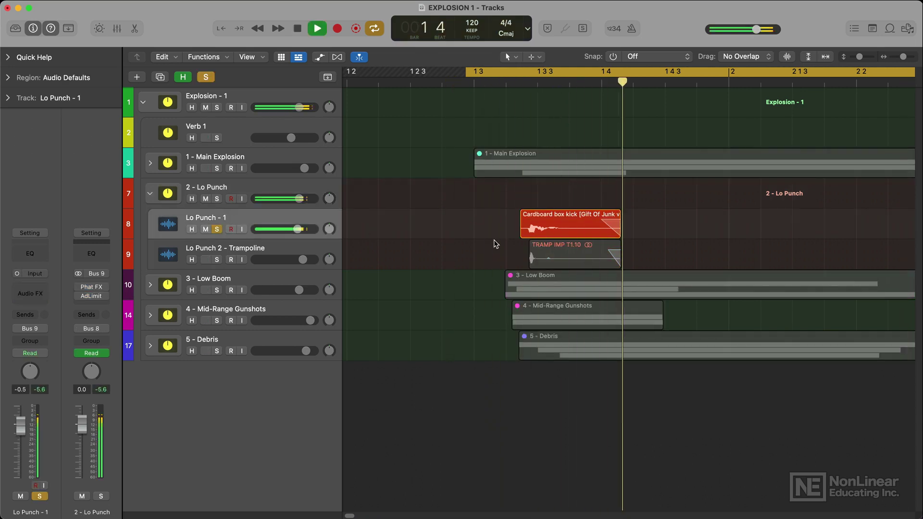
key(space)
key(s)
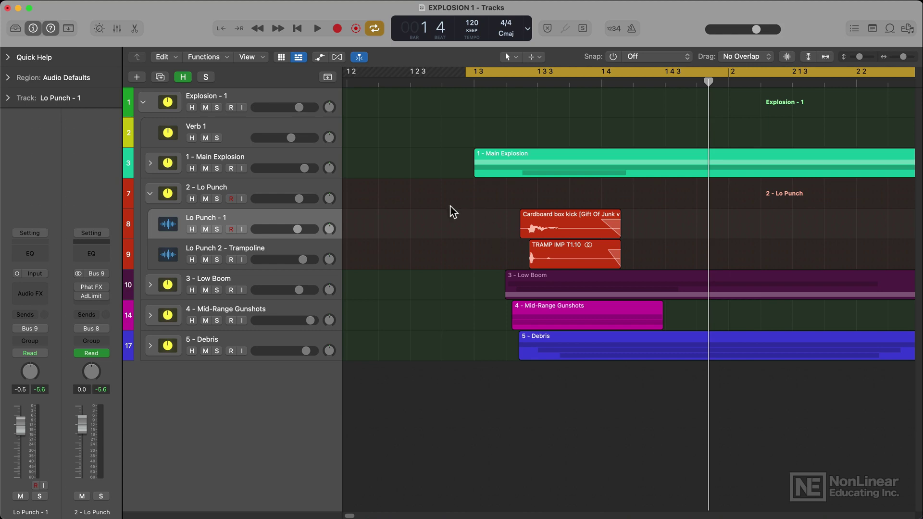
Step: Solo and play Lo Punch 2 - Trampoline, then Lo Punch - 1 and the whole stack together
click(217, 260)
key(space)
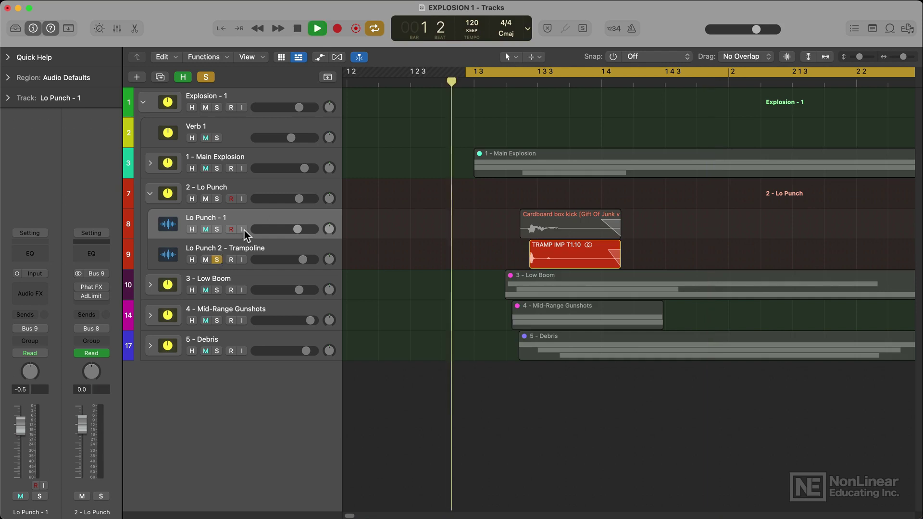
click(217, 229)
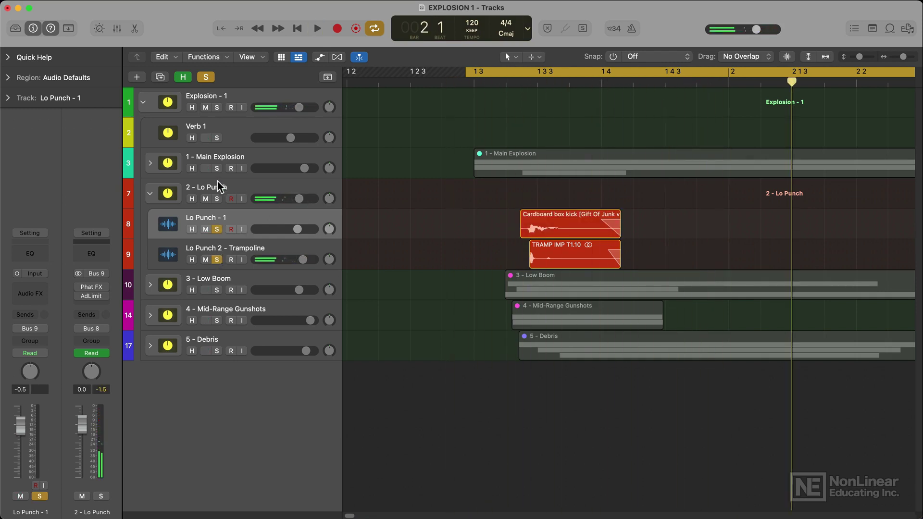
click(216, 198)
key(space)
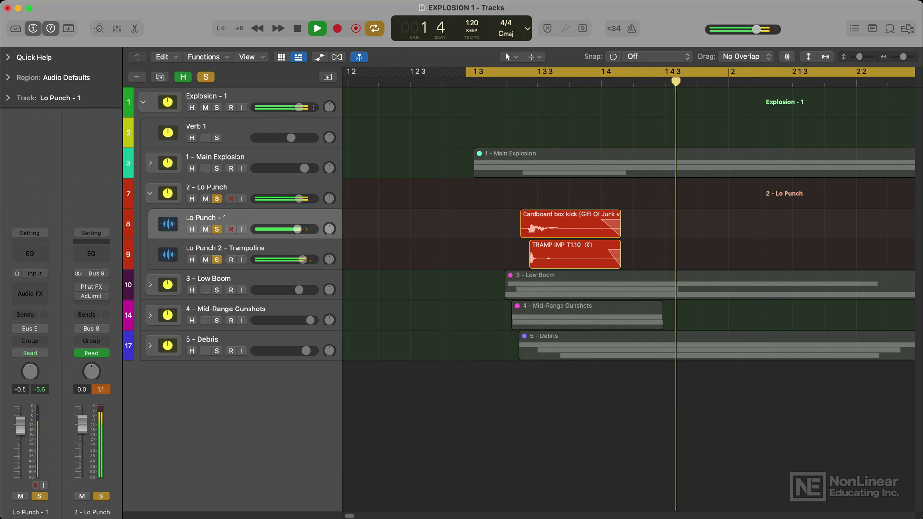
key(space)
key(Up)
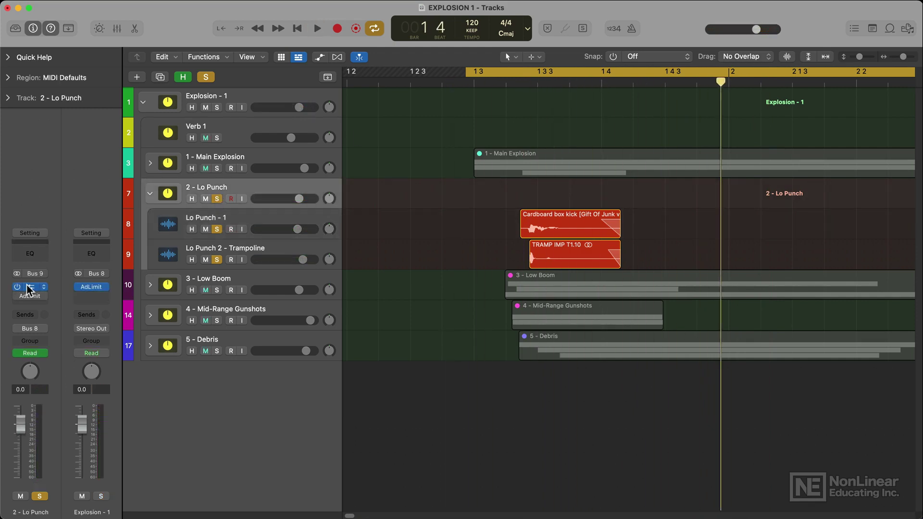
Step: Open the Lo Punch stack's Phat FX and Adaptive Limiter, playing to watch gain reduction
click(28, 287)
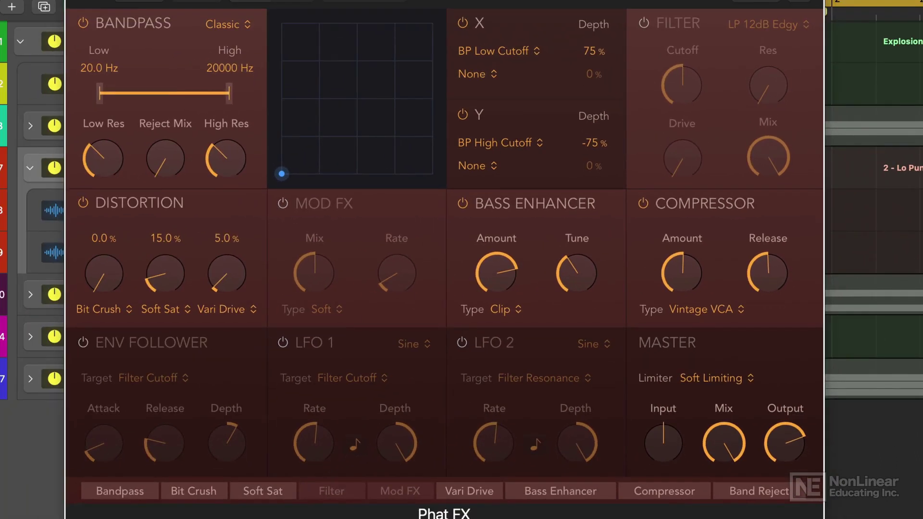
click(62, 257)
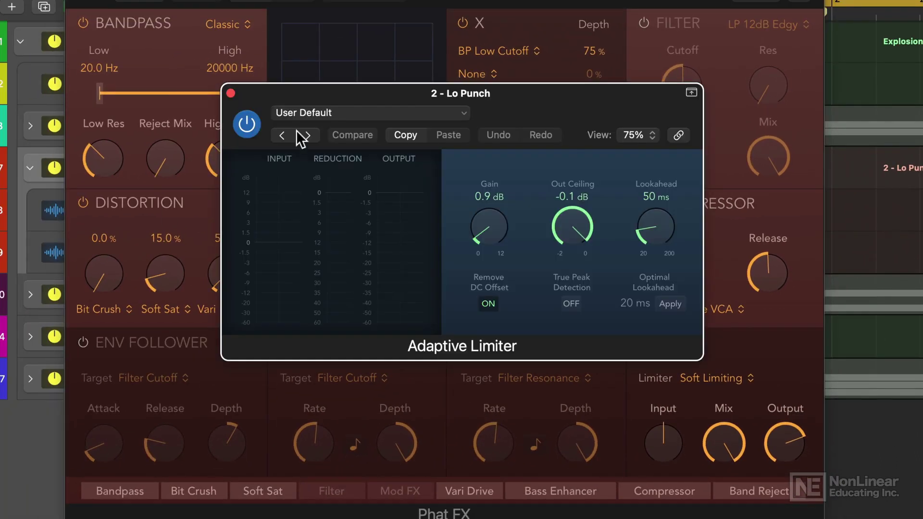
key(space)
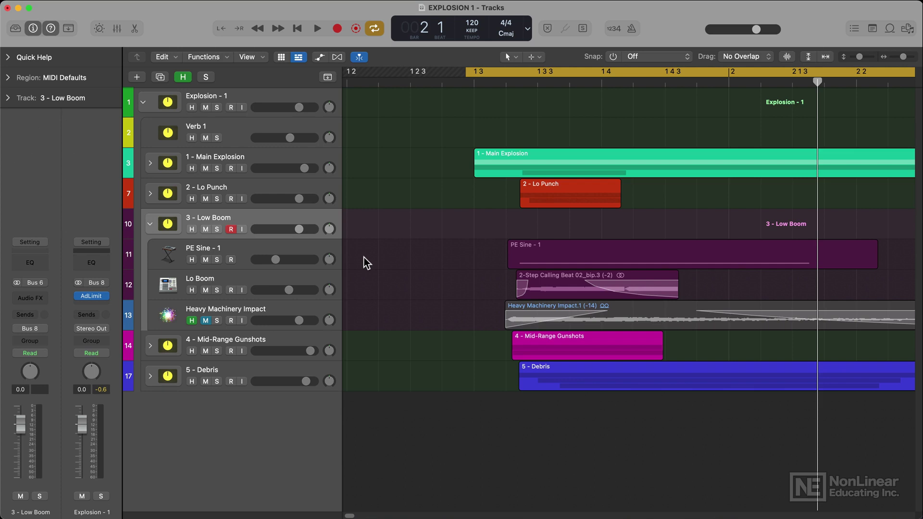
click(216, 260)
click(31, 270)
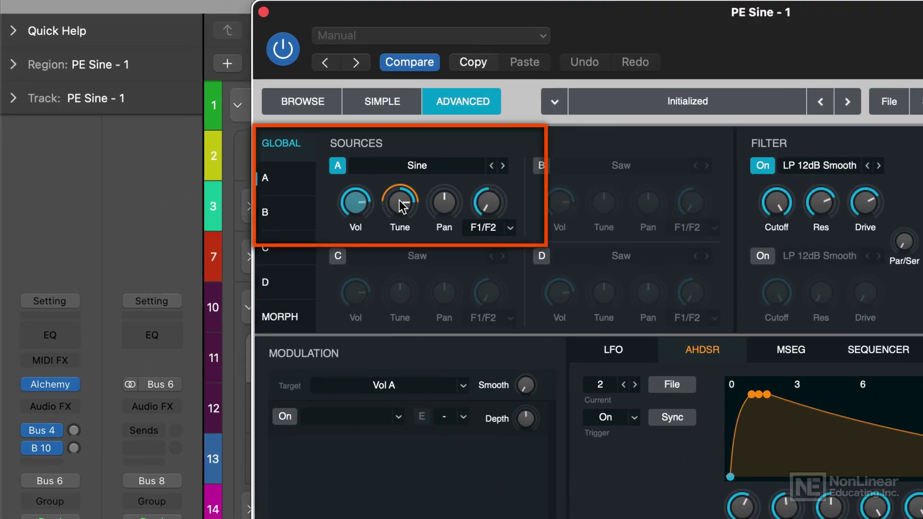
click(399, 200)
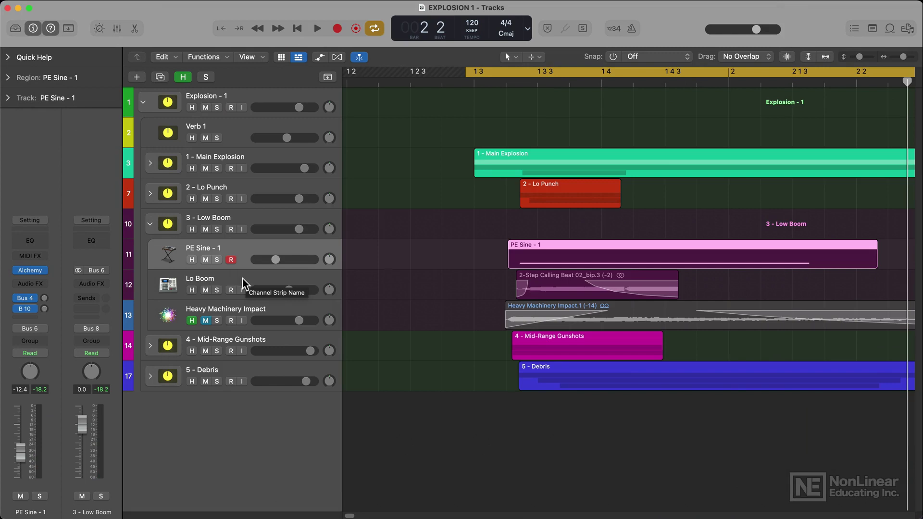
click(243, 280)
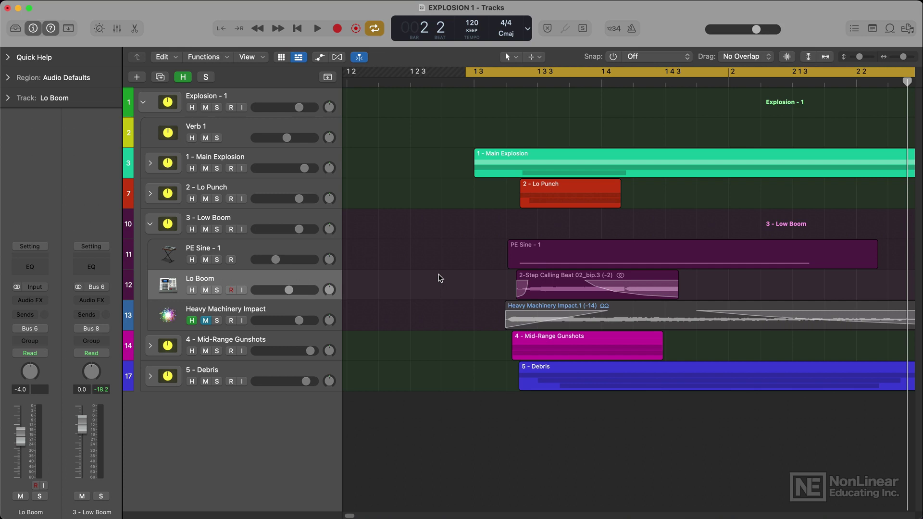
key(s)
key(ctrl+z)
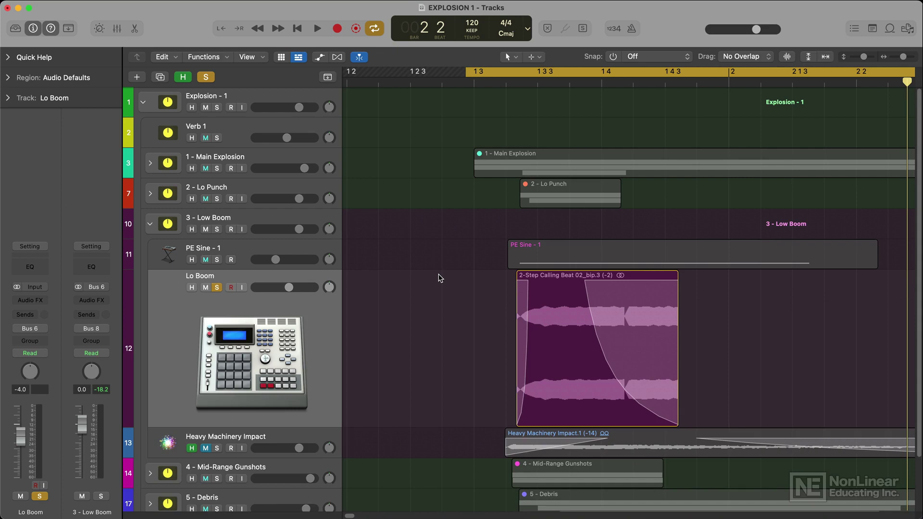
key(space)
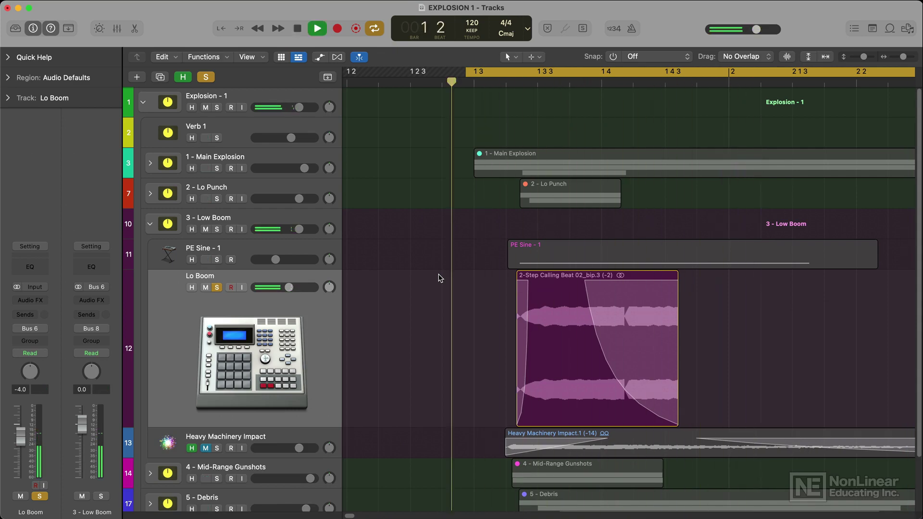
key(space)
key(s)
key(ctrl+z)
click(229, 217)
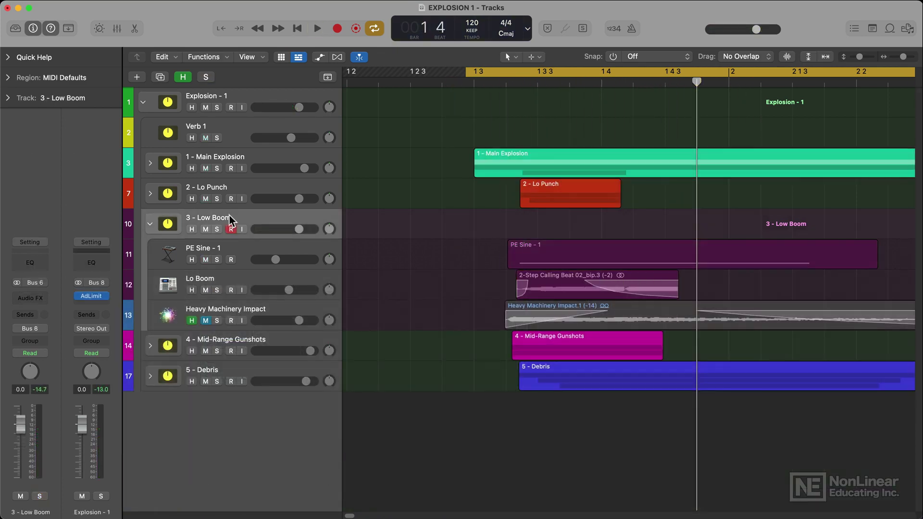